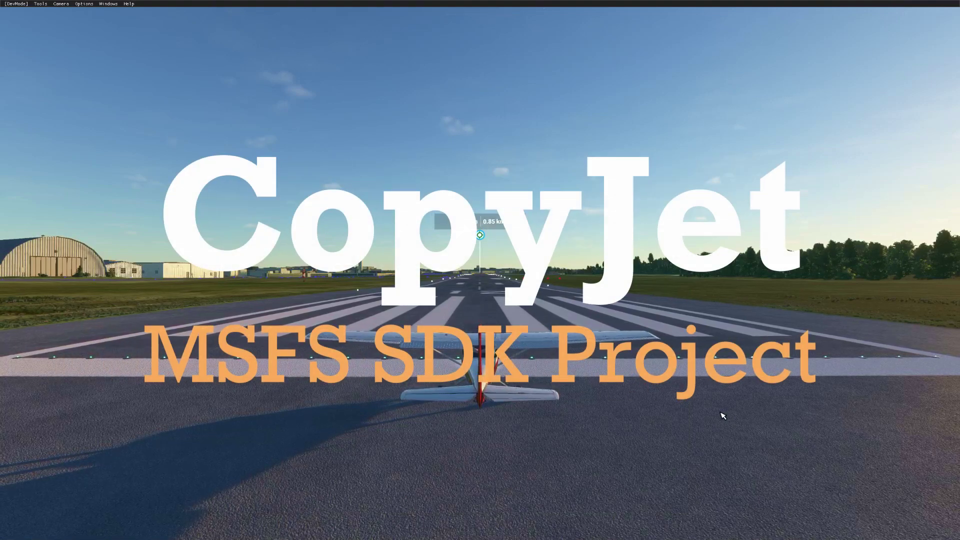
# Open the project SimpleAircraftProject.xml and select the MyCompany_Simple_Aircraft SimObject inside its mycompany-aircraft-simple package.
pyautogui.click(20, 4)
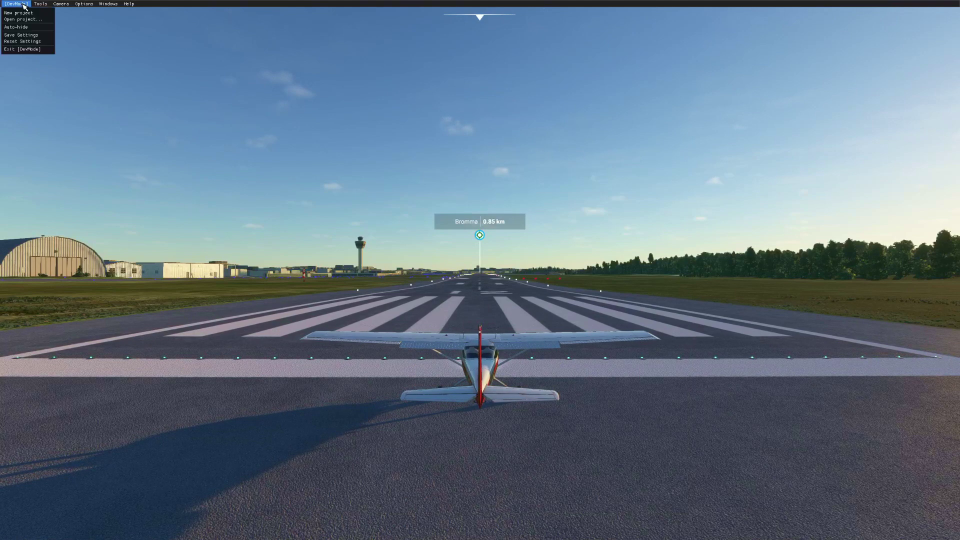
pyautogui.click(29, 19)
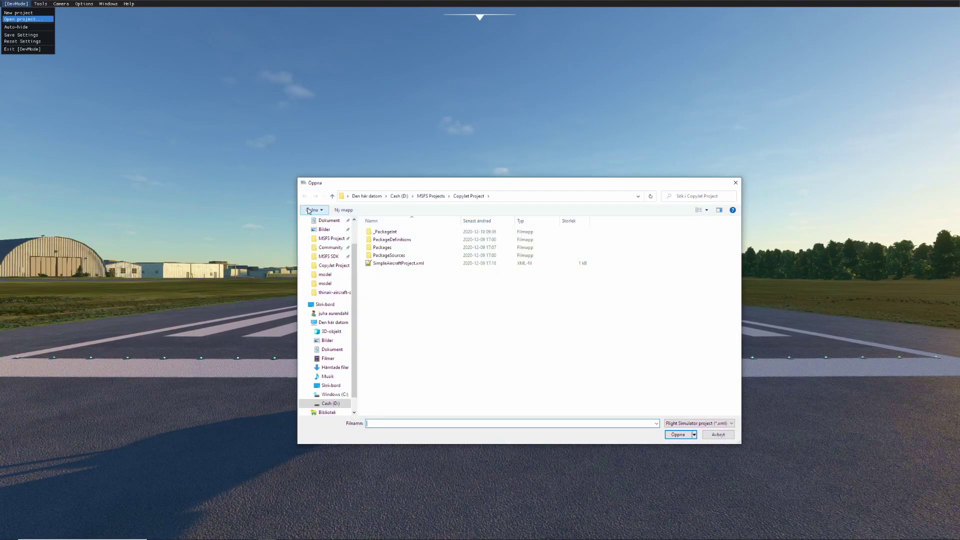
pyautogui.click(382, 265)
pyautogui.click(677, 435)
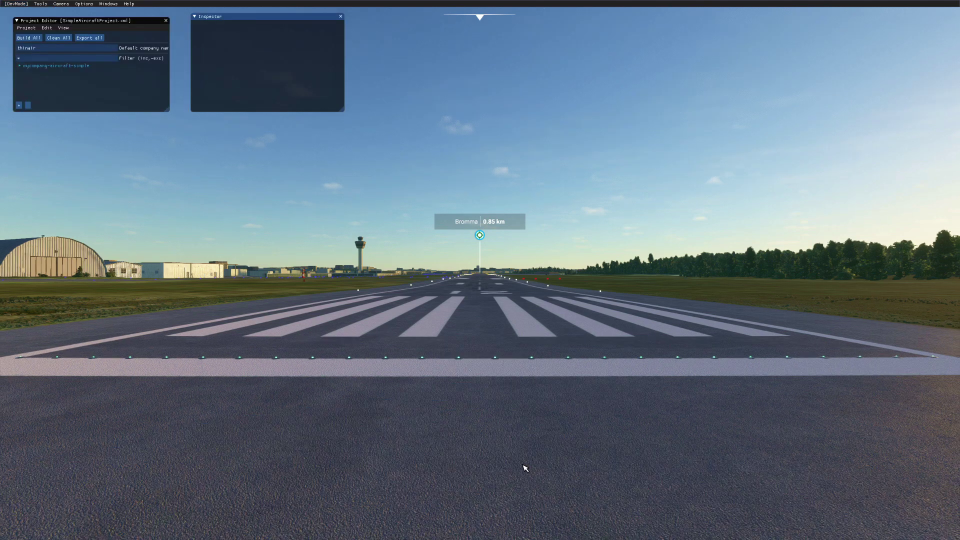
pyautogui.click(48, 66)
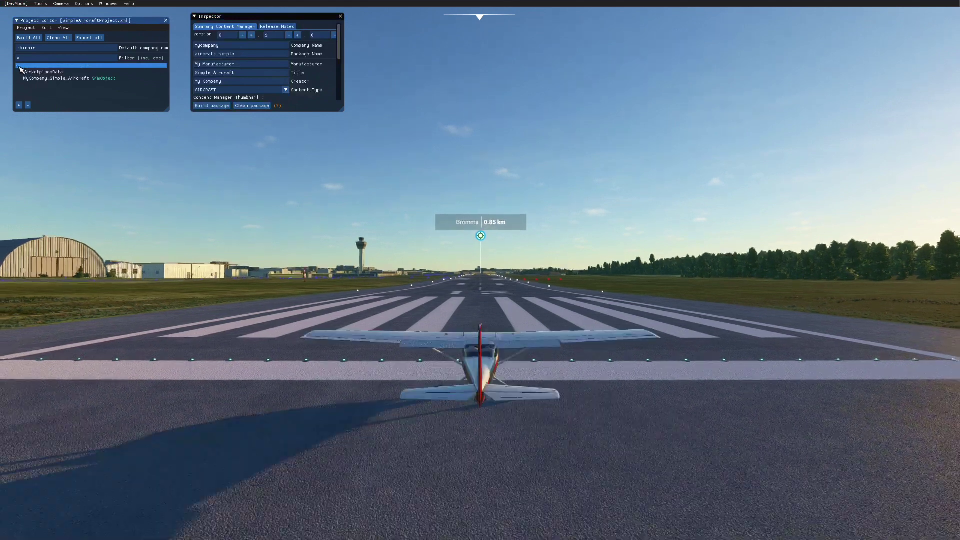
pyautogui.click(42, 79)
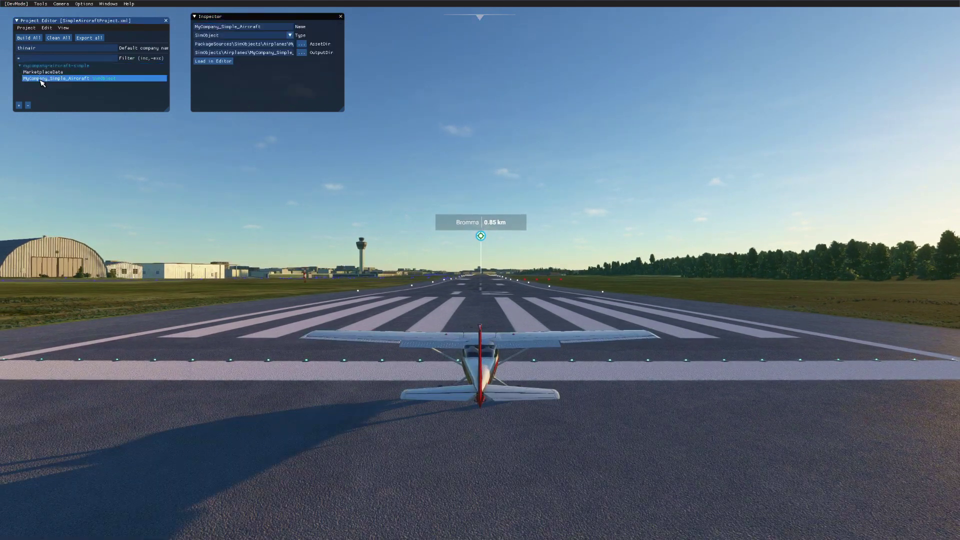
# Load the CopyJet ThinAir aircraft onto the runway through the Aircraft Selector.
pyautogui.click(104, 4)
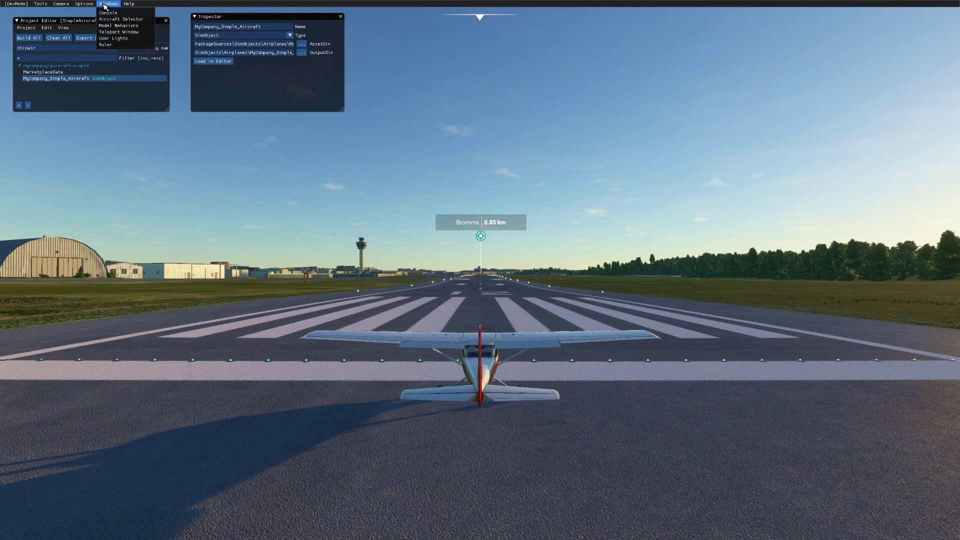
pyautogui.click(114, 19)
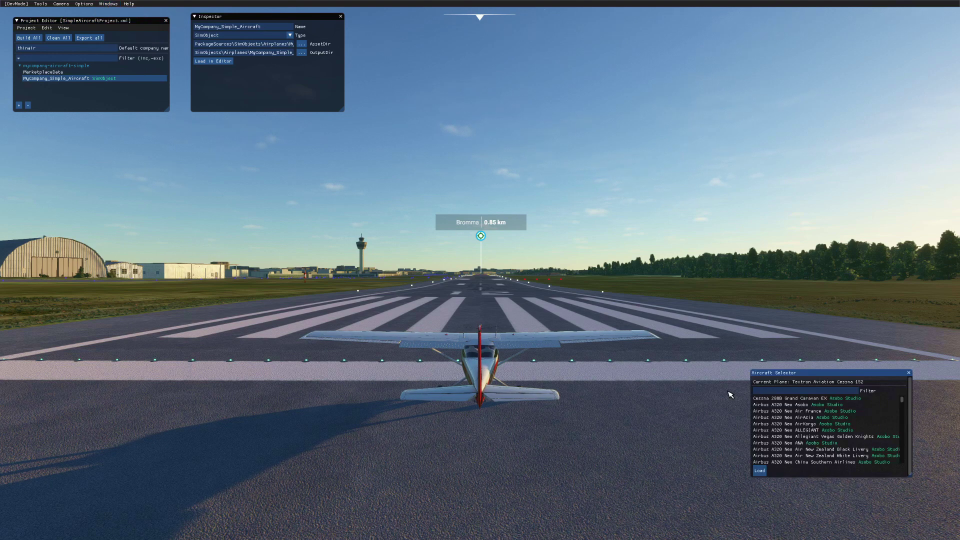
pyautogui.scroll(-6, 863, 433)
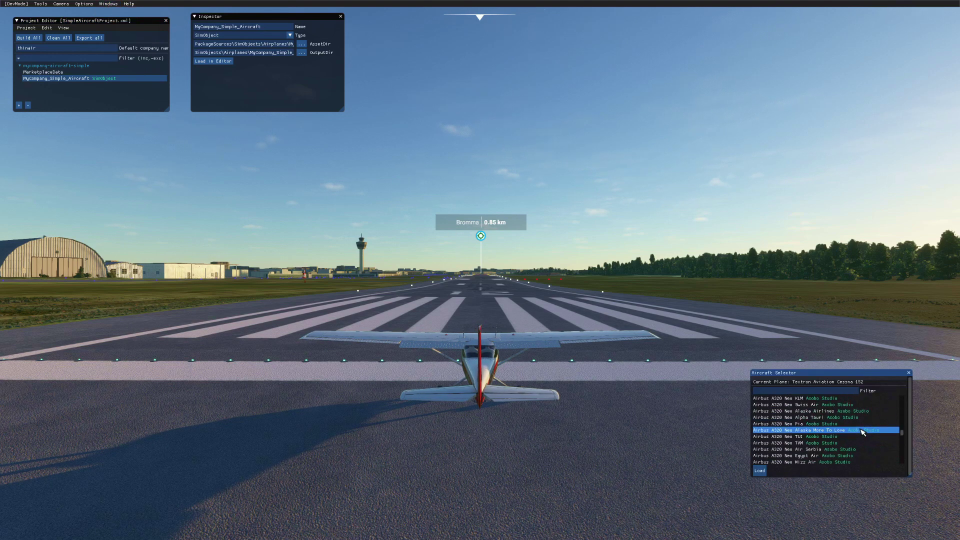
pyautogui.scroll(-10, 862, 433)
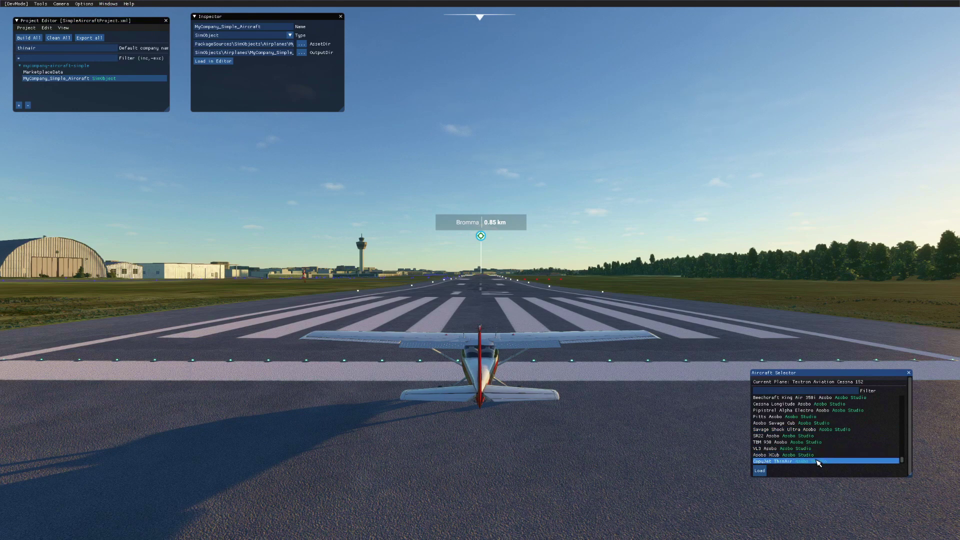
pyautogui.click(760, 471)
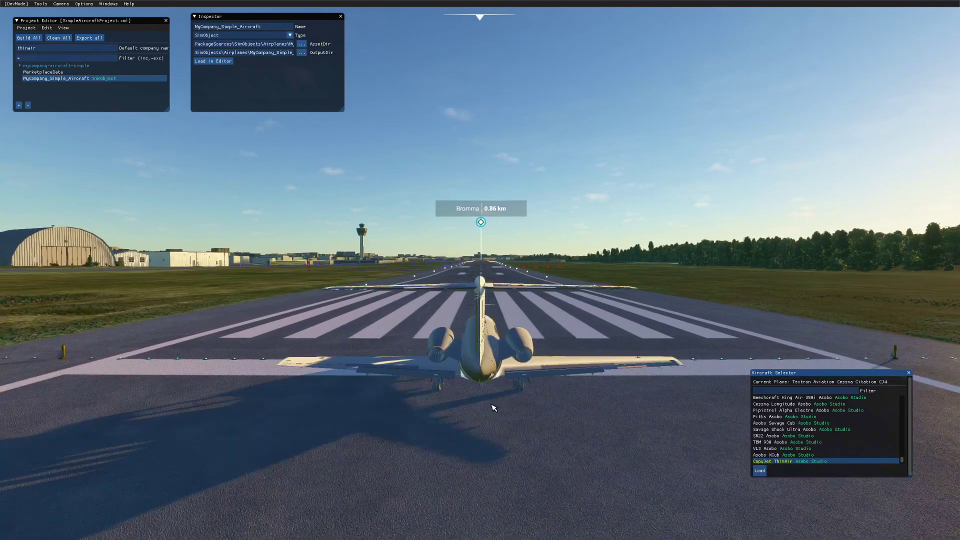
# Inspect the loaded jet's exterior up close, view its cockpit instruments, and return to the outside view.
pyautogui.moveTo(514, 443); pyautogui.dragTo(555, 430, button='right')
pyautogui.scroll(5, 495, 375)
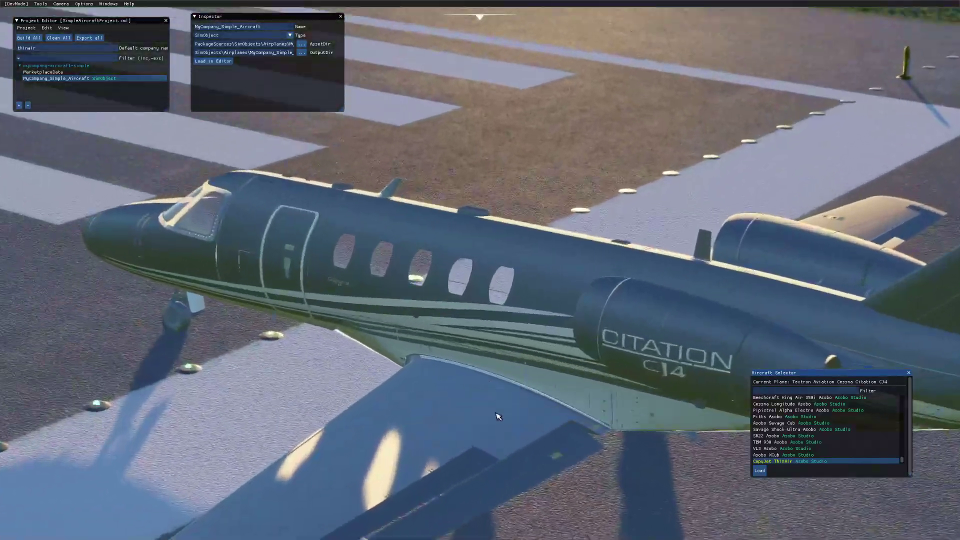
pyautogui.moveTo(496, 415)
pyautogui.mouseDown(button='right')
pyautogui.moveTo(875, 365)
pyautogui.moveTo(489, 418)
pyautogui.mouseUp(button='right')
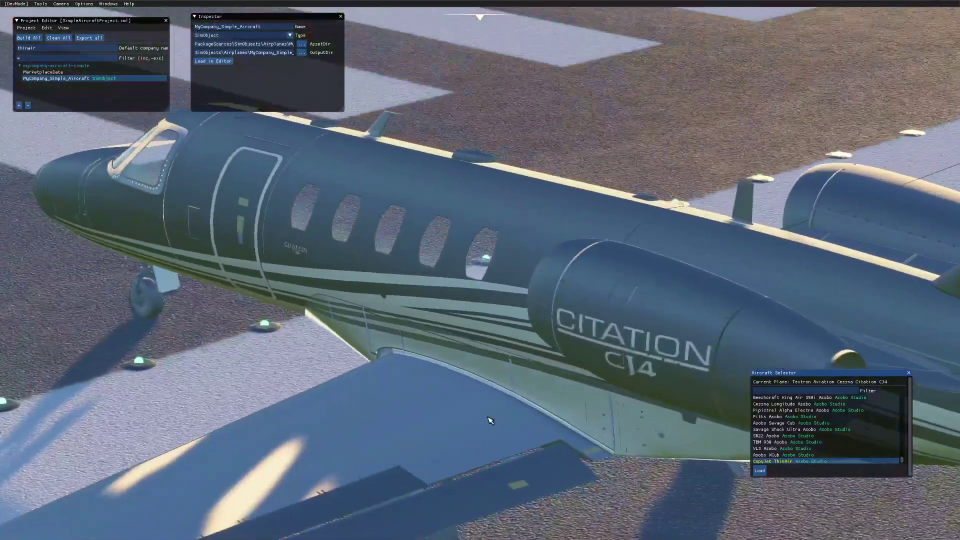
pyautogui.scroll(-5, 525, 438)
pyautogui.moveTo(565, 459); pyautogui.dragTo(498, 385, button='right')
pyautogui.press('End')
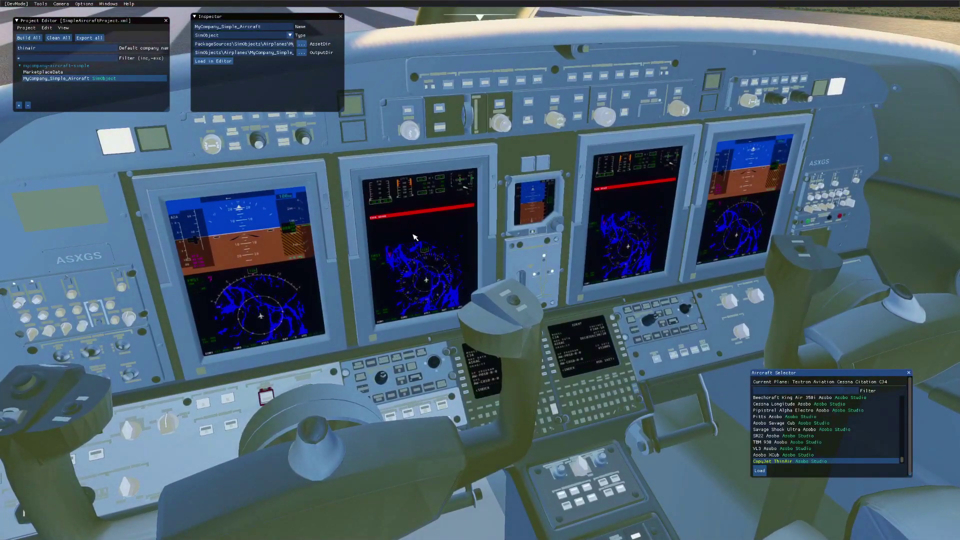
pyautogui.press('End')
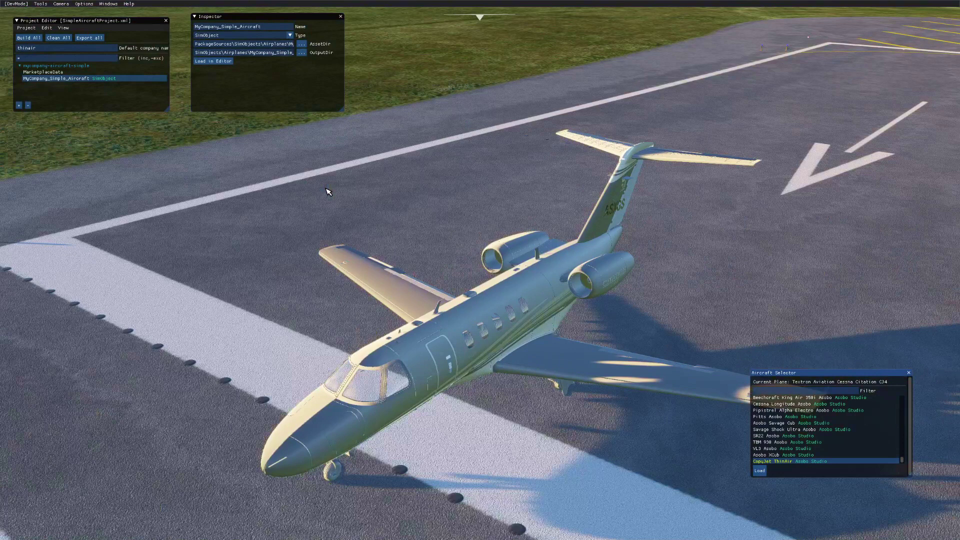
# Load MyCompany_Simple_Aircraft into the Aircraft Editor and examine its geometry overlays around the jet.
pyautogui.click(224, 61)
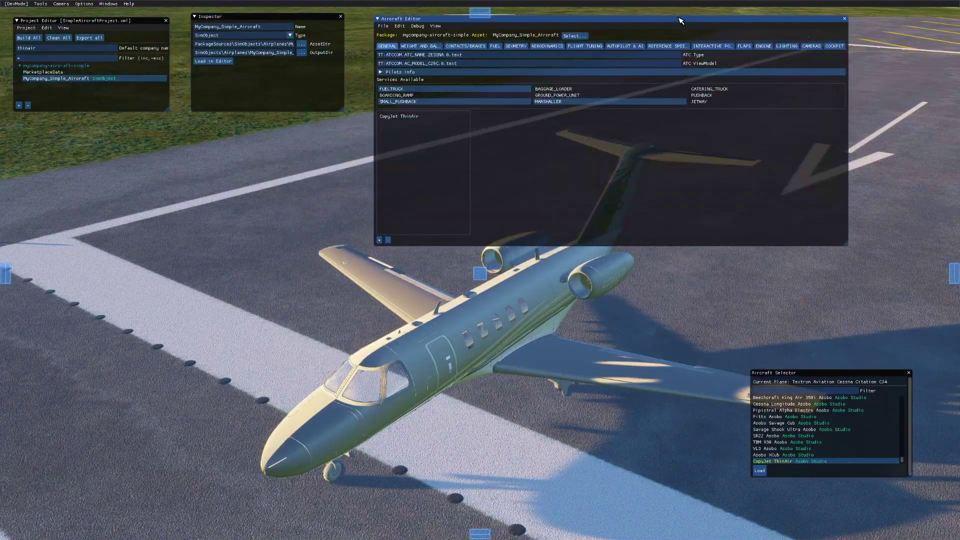
pyautogui.moveTo(693, 22); pyautogui.dragTo(681, 23)
pyautogui.click(526, 49)
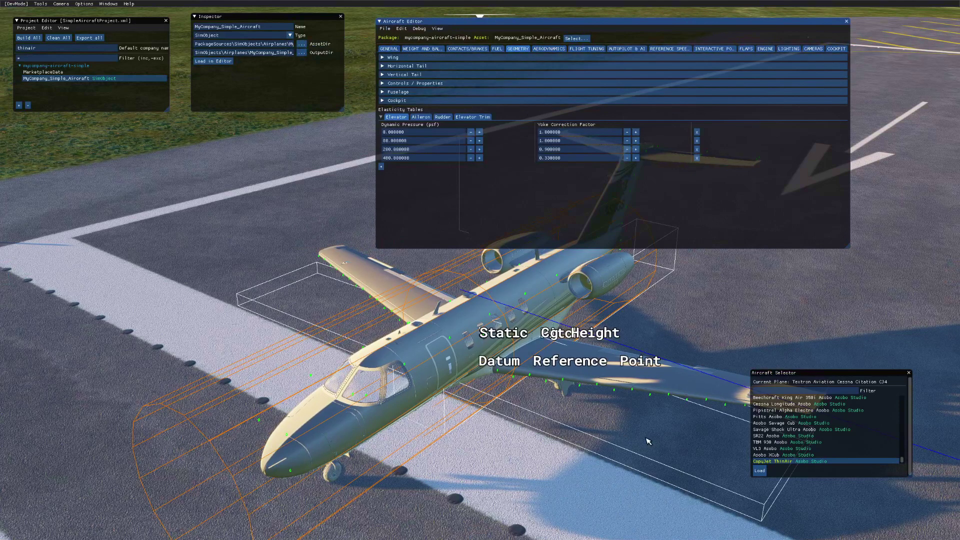
pyautogui.click(605, 433)
pyautogui.moveTo(643, 425); pyautogui.dragTo(506, 428, button='right')
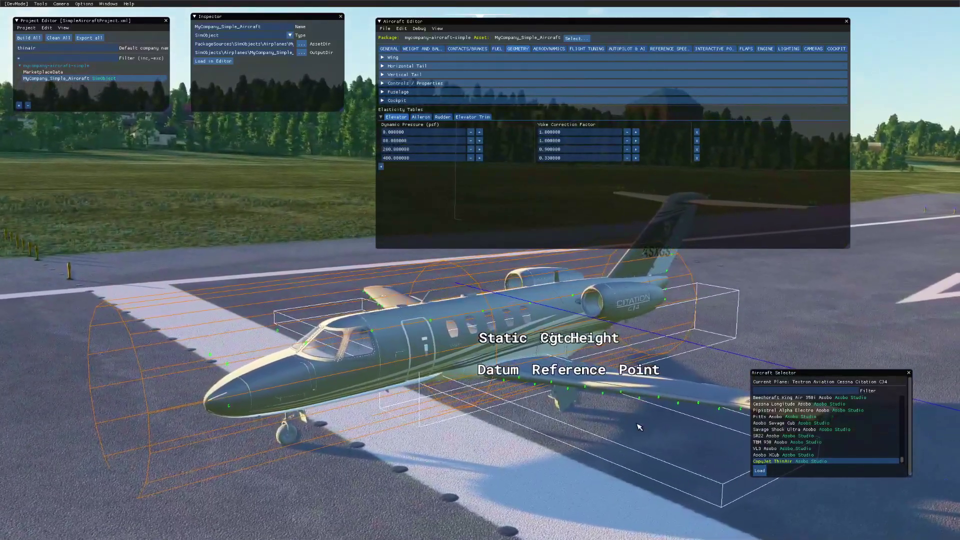
pyautogui.moveTo(640, 427); pyautogui.dragTo(492, 472, button='right')
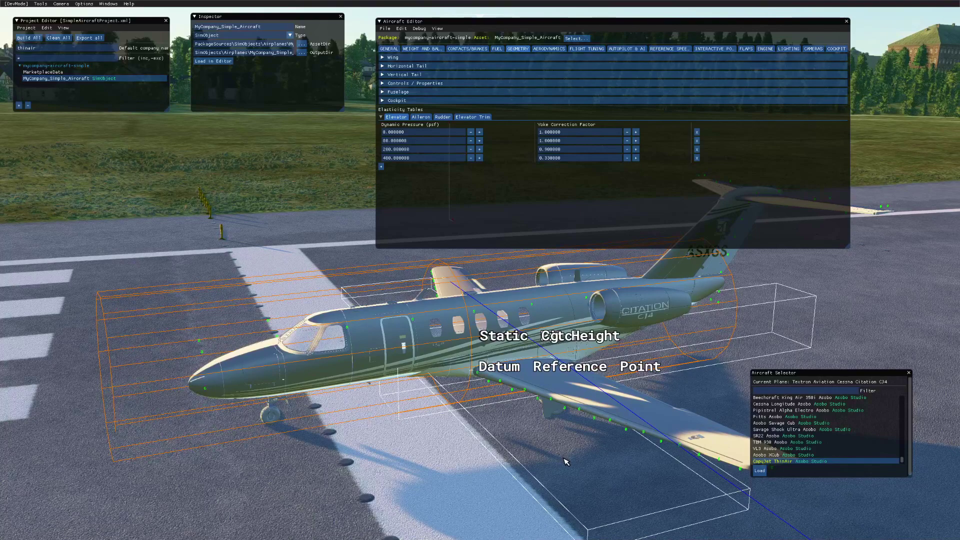
pyautogui.moveTo(534, 475); pyautogui.dragTo(259, 381, button='right')
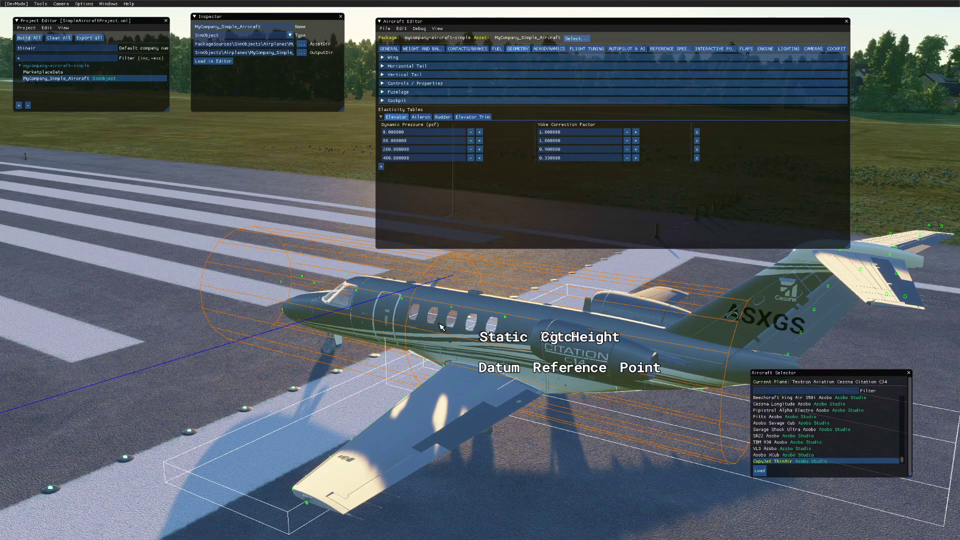
pyautogui.press('super')
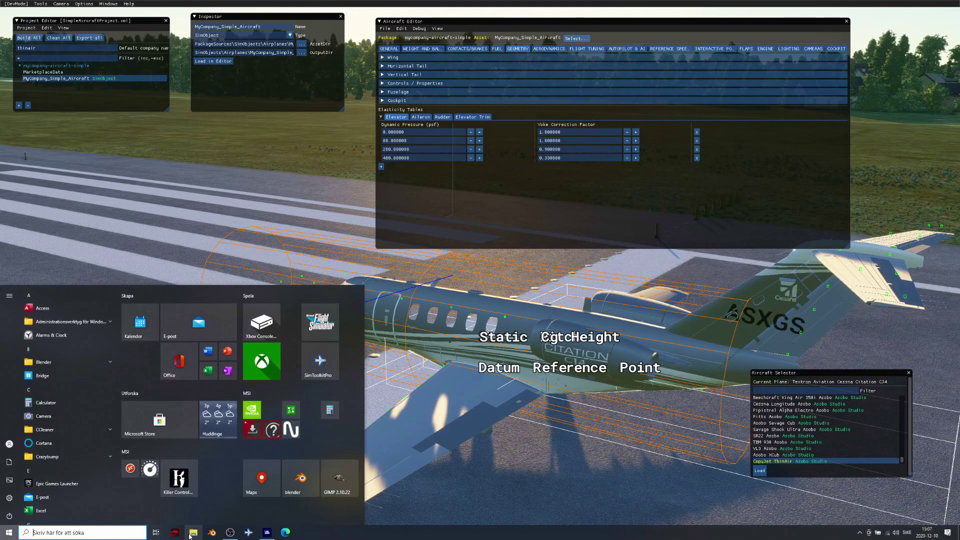
pyautogui.click(191, 534)
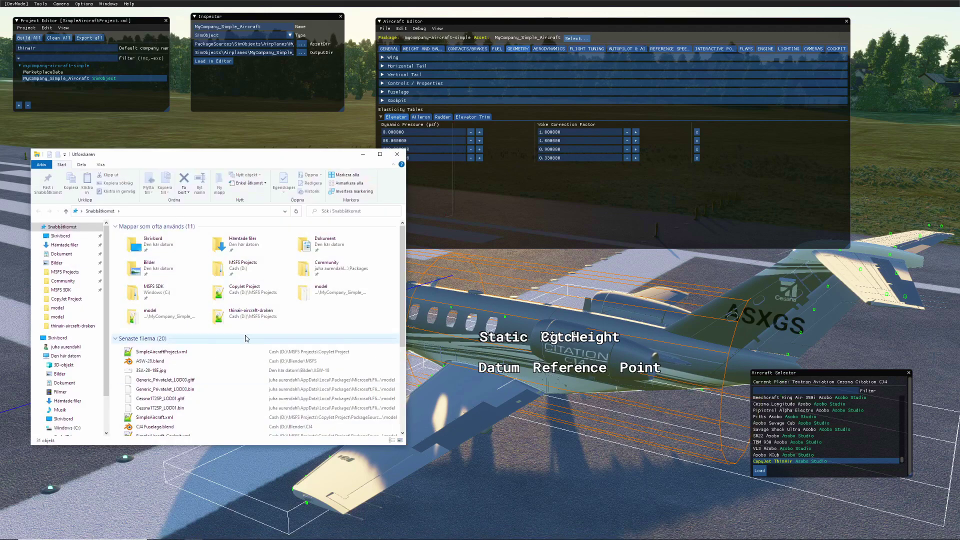
pyautogui.click(397, 154)
# Switch to Blender, open the recent file CJ4 Fuselage.blend, and show the model in Material Preview shading.
pyautogui.press('super')
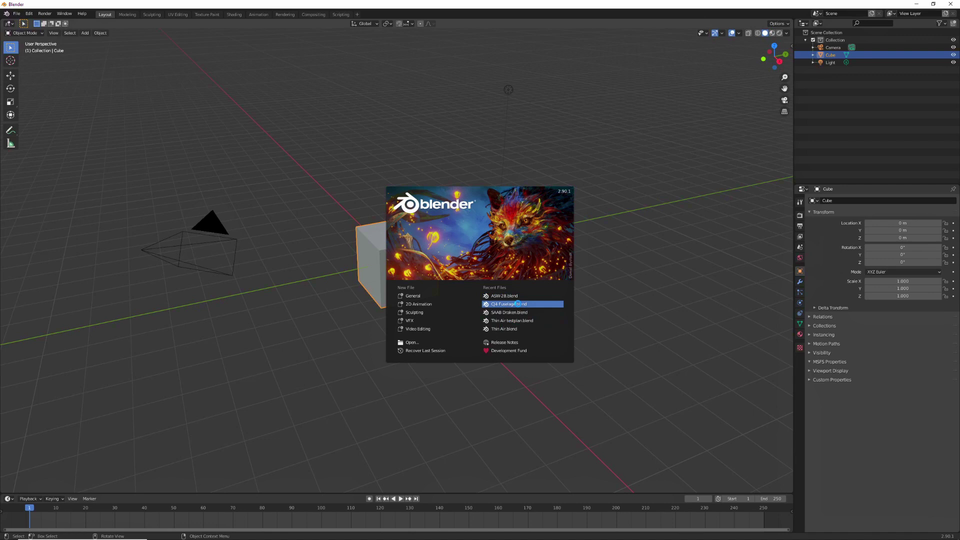
pyautogui.click(517, 304)
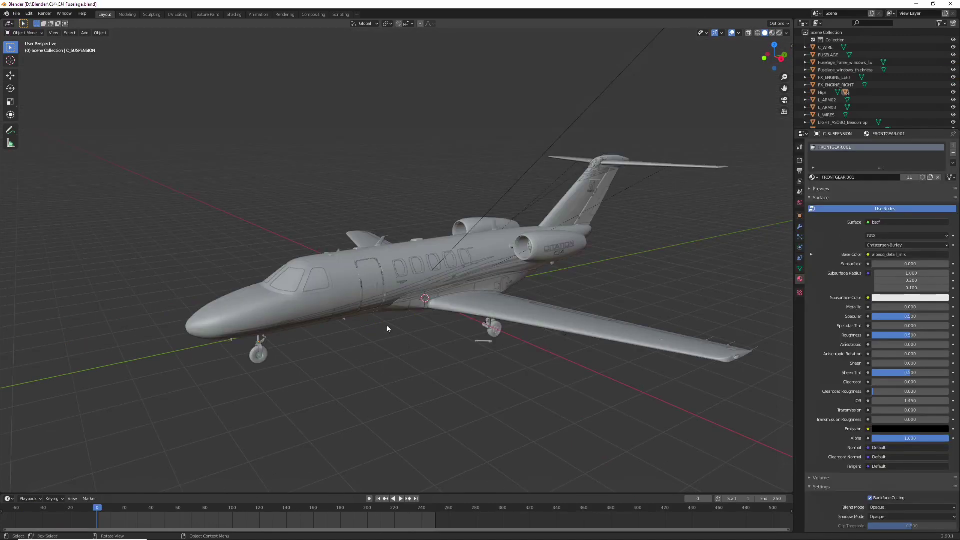
pyautogui.click(772, 33)
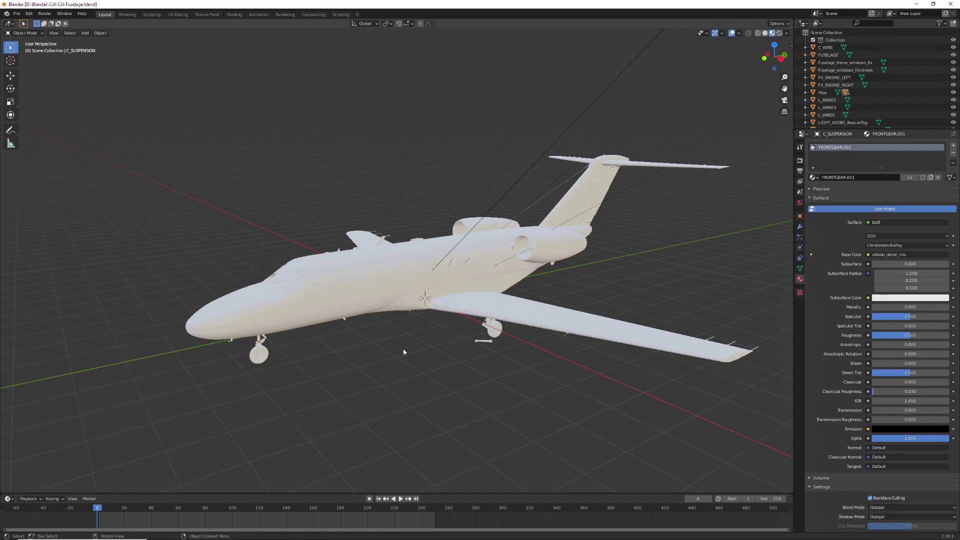
# Examine the textured jet model from front and rear, scrubbing the animation timeline forward and back to frame 1.
pyautogui.moveTo(362, 341); pyautogui.dragTo(394, 342, button='middle')
pyautogui.scroll(2, 352, 345)
pyautogui.scroll(-1, 394, 342)
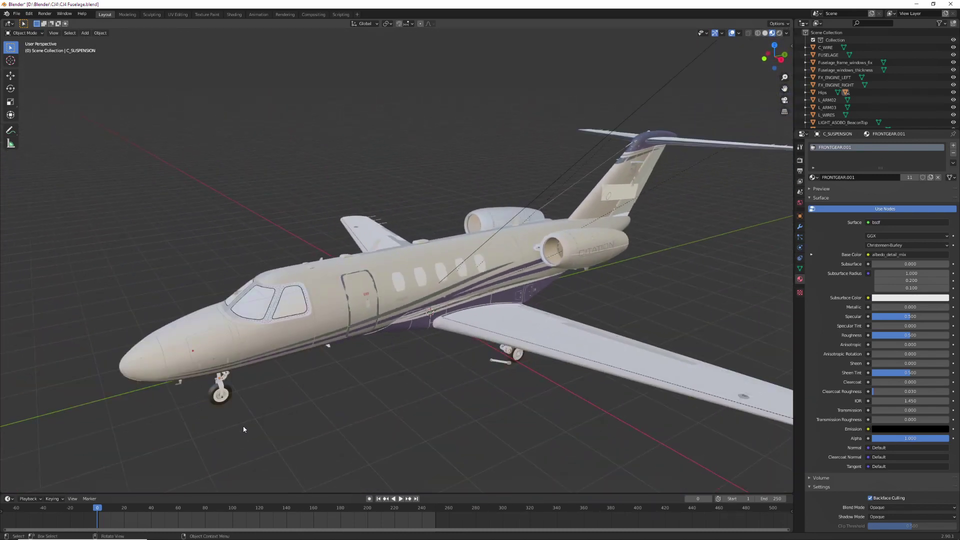
pyautogui.moveTo(100, 513); pyautogui.dragTo(251, 510)
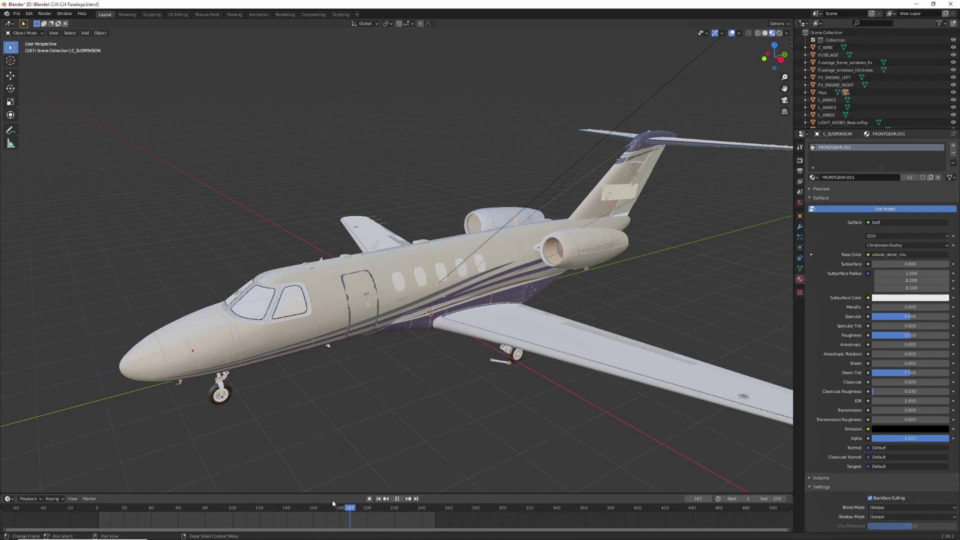
pyautogui.moveTo(332, 500); pyautogui.dragTo(102, 513)
pyautogui.moveTo(529, 386); pyautogui.dragTo(411, 375, button='middle')
pyautogui.scroll(-3, 473, 386)
pyautogui.scroll(2, 450, 358)
pyautogui.scroll(2, 475, 359)
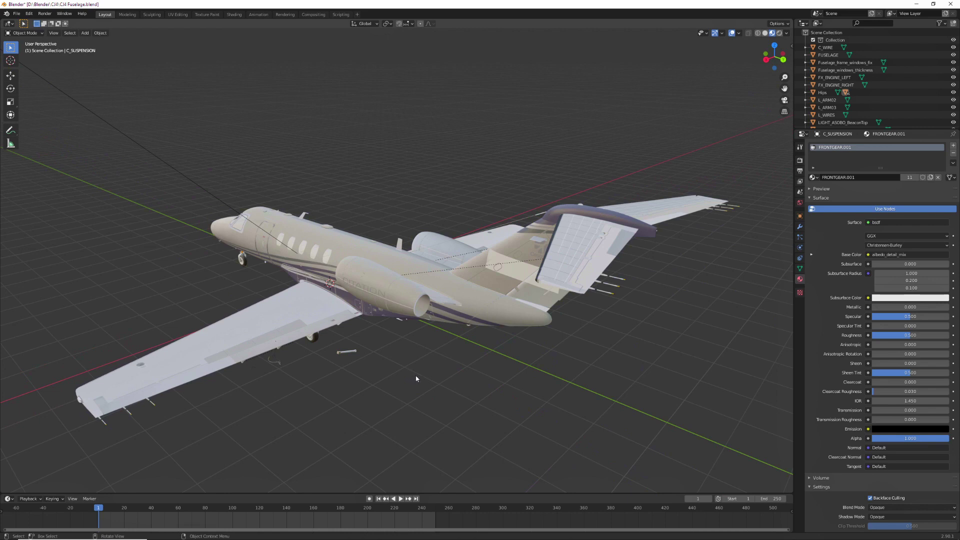
pyautogui.moveTo(428, 375); pyautogui.dragTo(435, 356, button='middle')
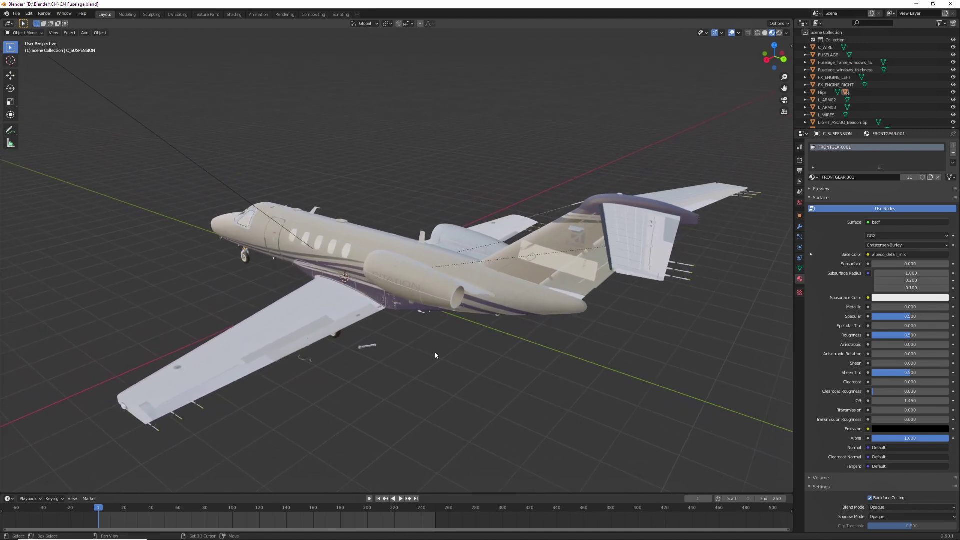